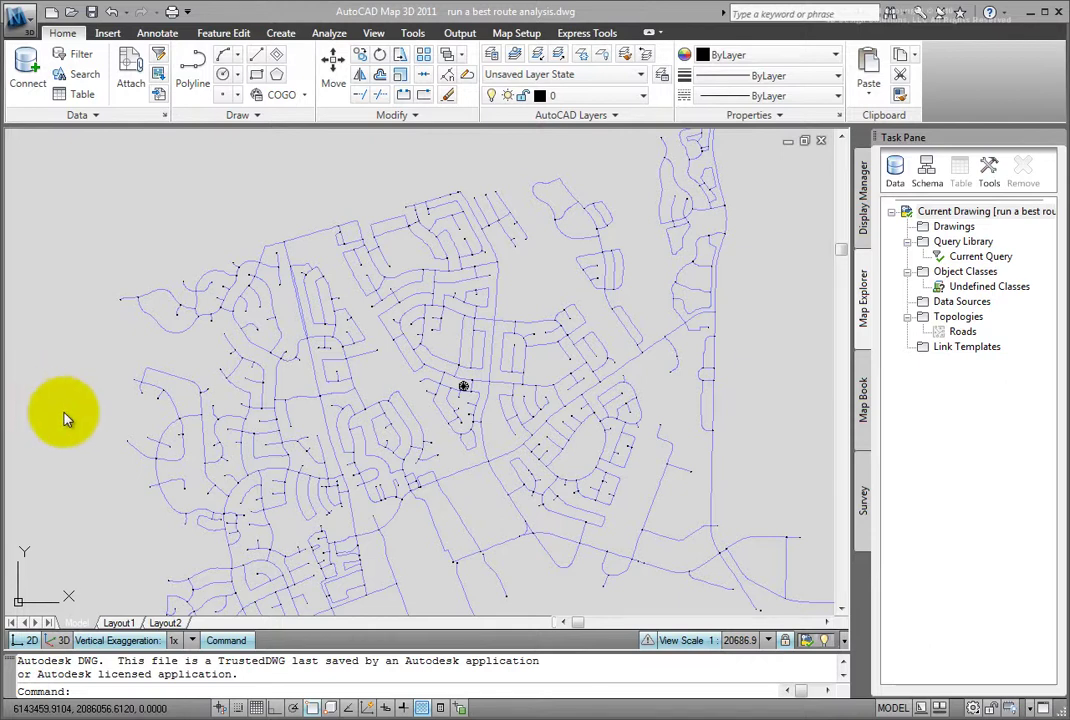
Step: Zoom in three wheel steps and pan to centre the neighbourhood streets
{"action": "left_click", "coordinate": [105, 420]}
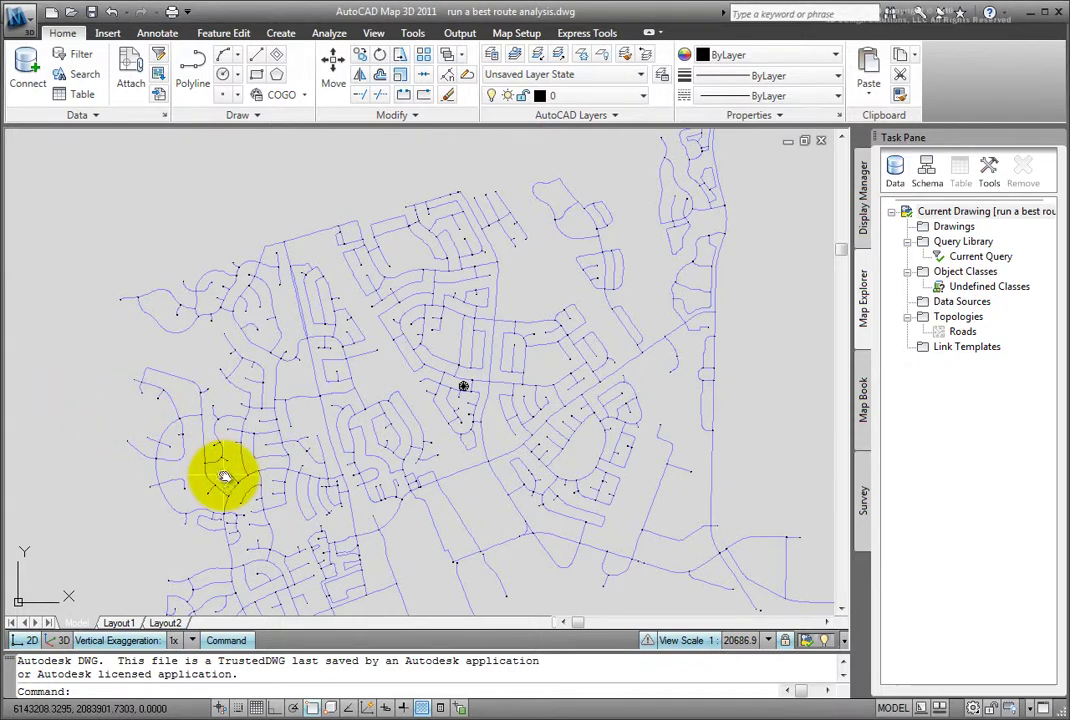
{"action": "scroll", "coordinate": [240, 462], "scroll_direction": "up", "scroll_amount": 1}
{"action": "scroll", "coordinate": [255, 442], "scroll_direction": "up", "scroll_amount": 2}
{"action": "scroll", "coordinate": [251, 436], "scroll_direction": "up", "scroll_amount": 2}
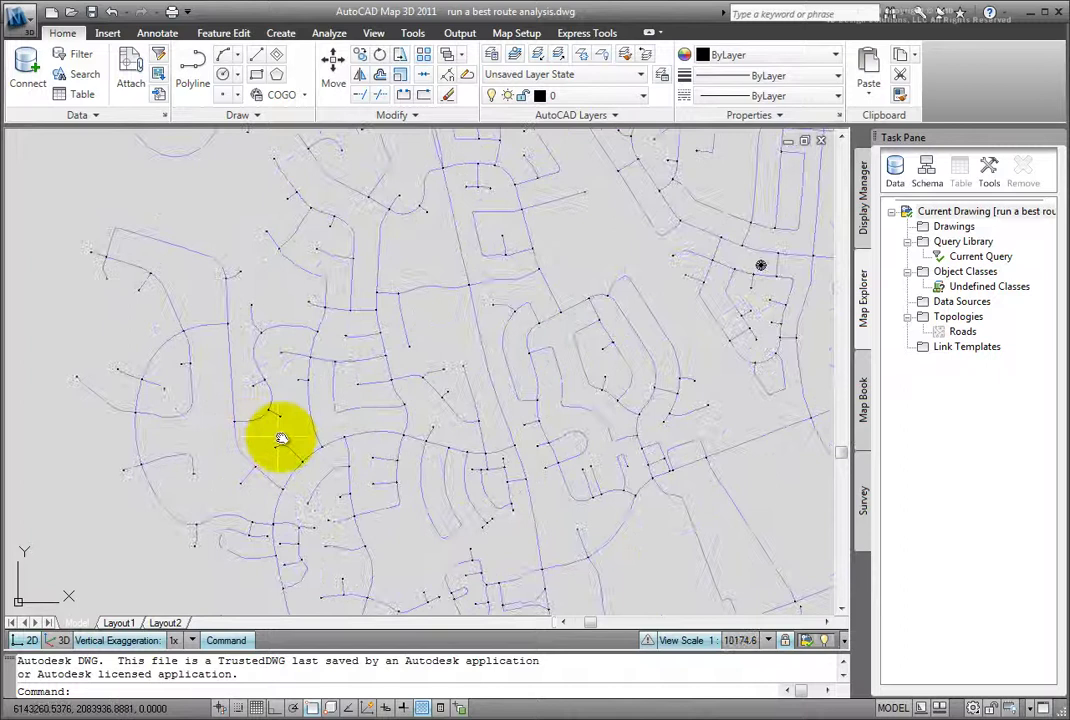
{"action": "middle_click_drag", "start_coordinate": [296, 437], "coordinate": [261, 467]}
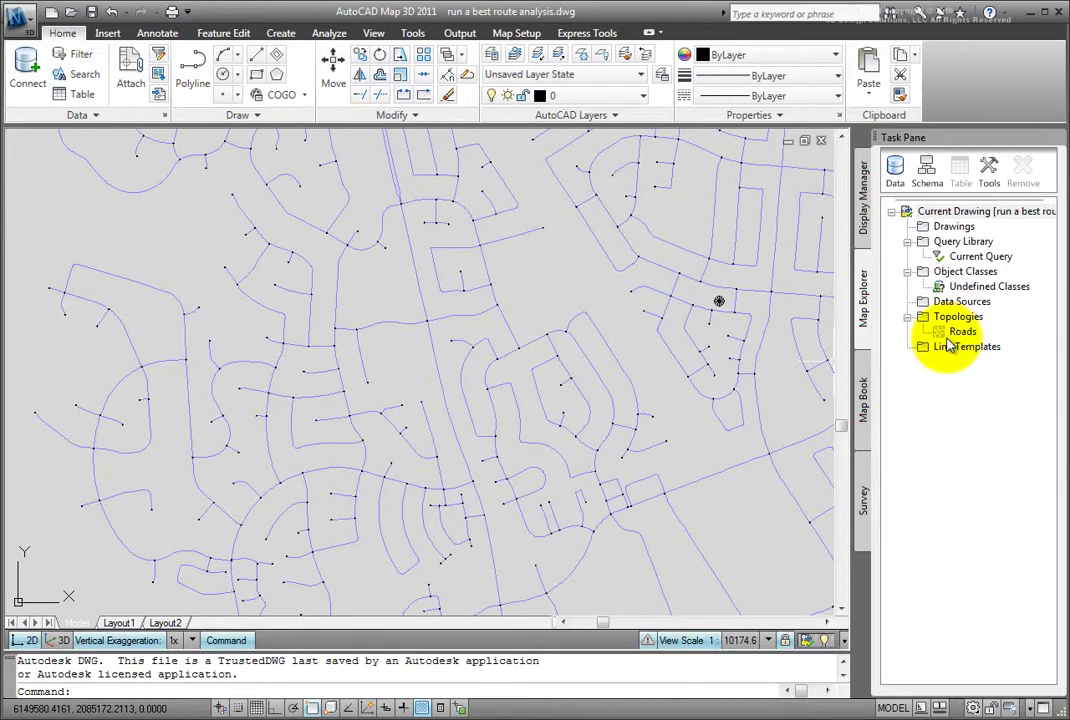
Step: Load the Roads topology from Map Explorer and accept the correct-and-complete audit message
{"action": "right_click", "coordinate": [957, 334]}
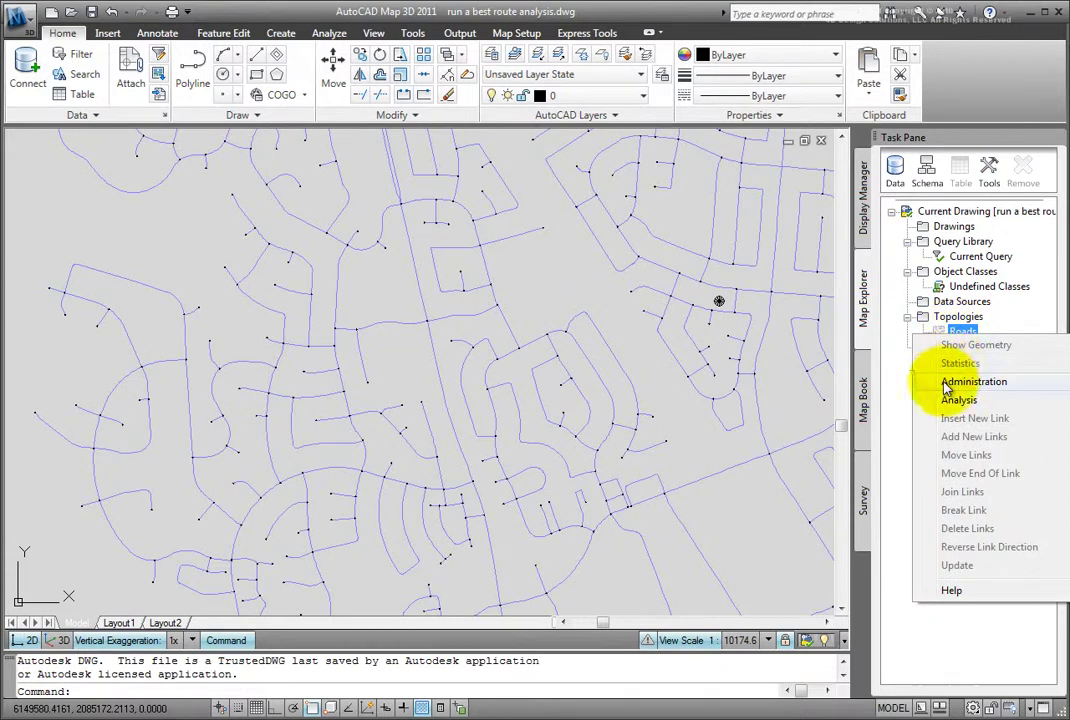
{"action": "mouse_move", "coordinate": [973, 381]}
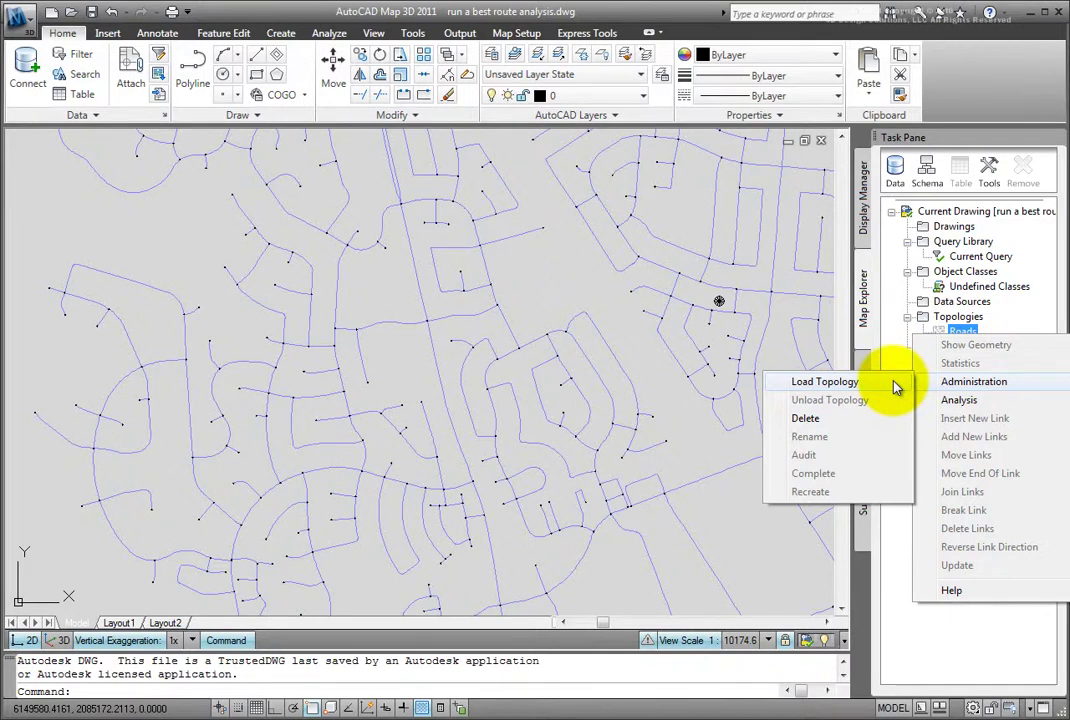
{"action": "left_click", "coordinate": [896, 385]}
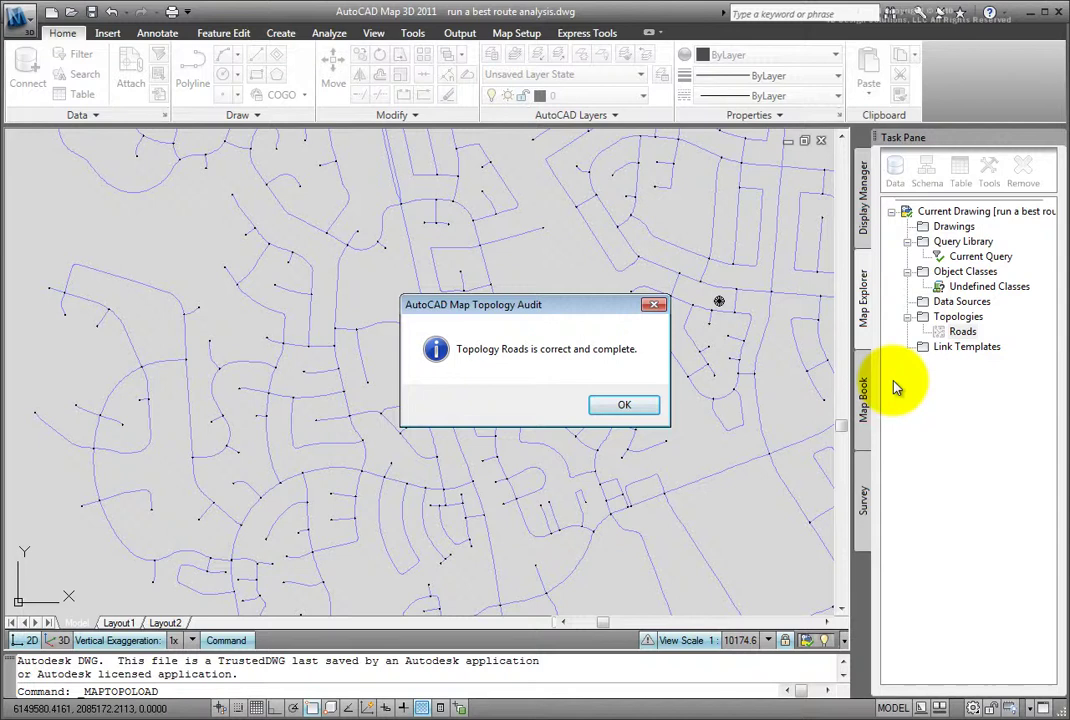
{"action": "left_click", "coordinate": [622, 412]}
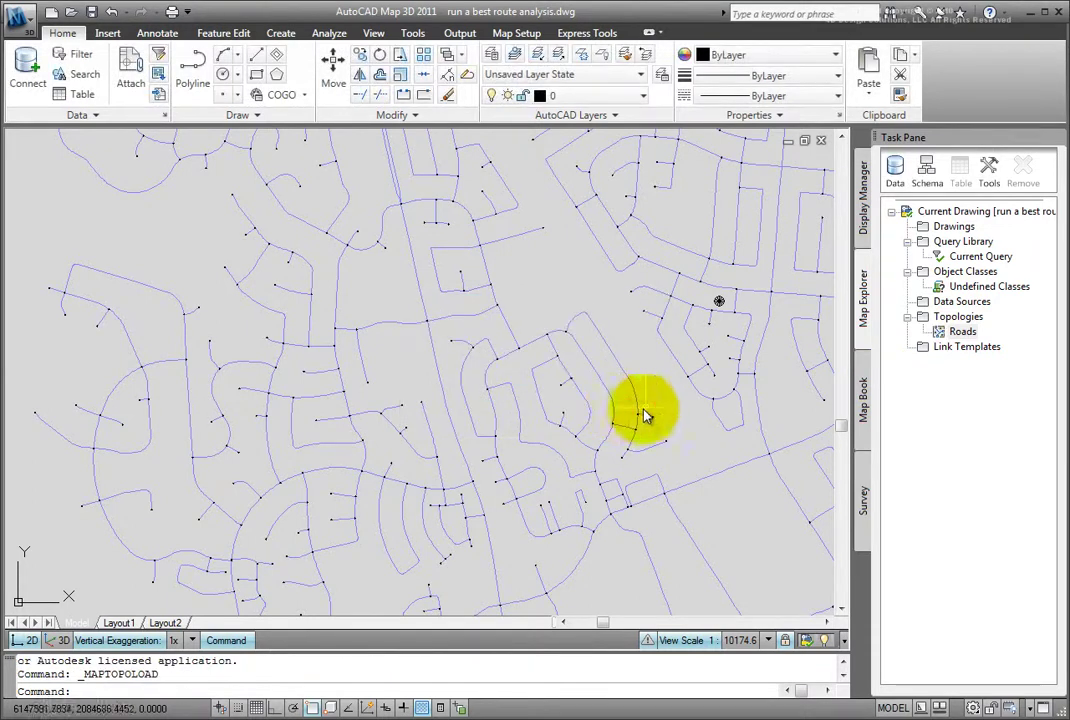
Step: Start a Network Analysis on the Roads topology using the Best route method
{"action": "right_click", "coordinate": [965, 333]}
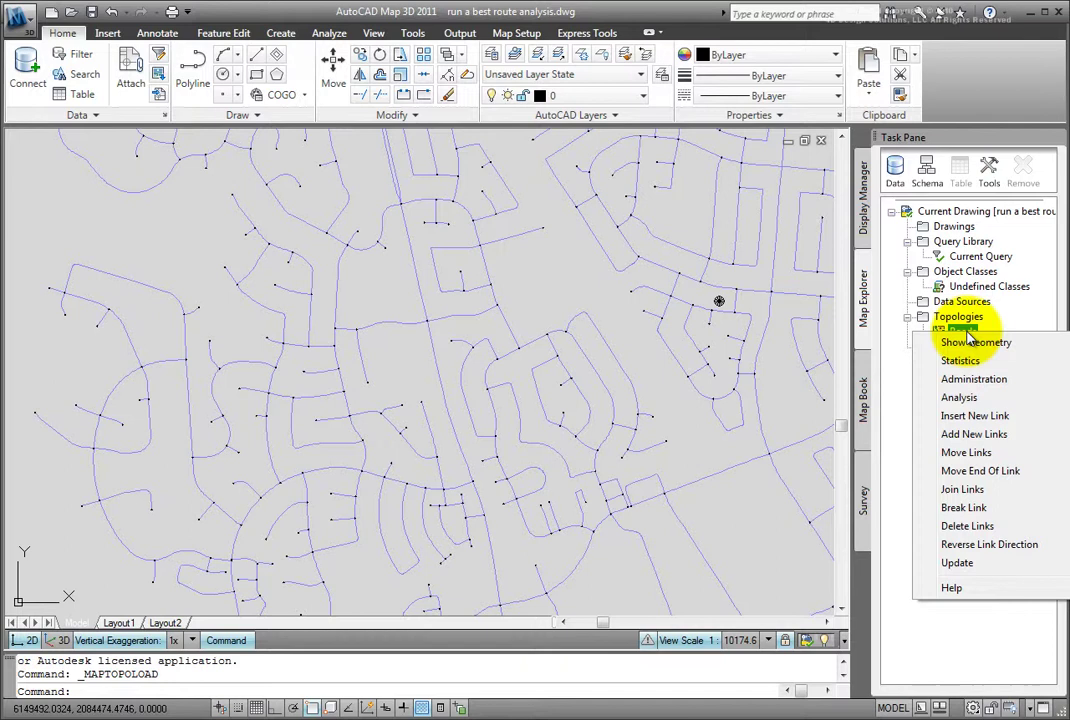
{"action": "mouse_move", "coordinate": [959, 397]}
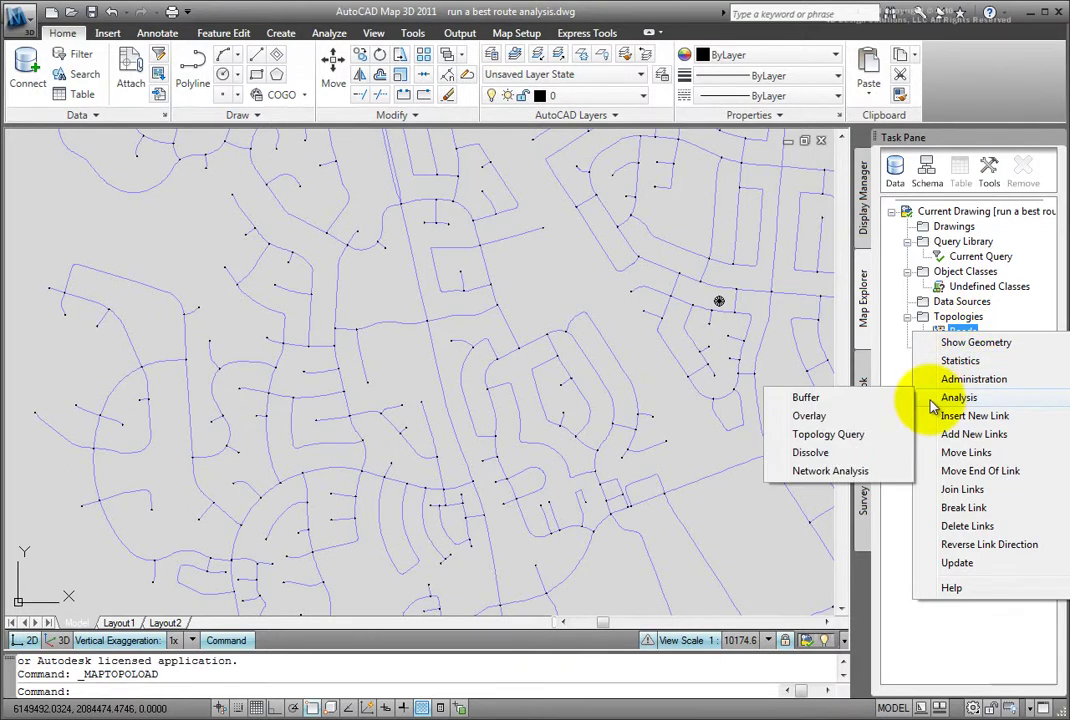
{"action": "left_click", "coordinate": [884, 479]}
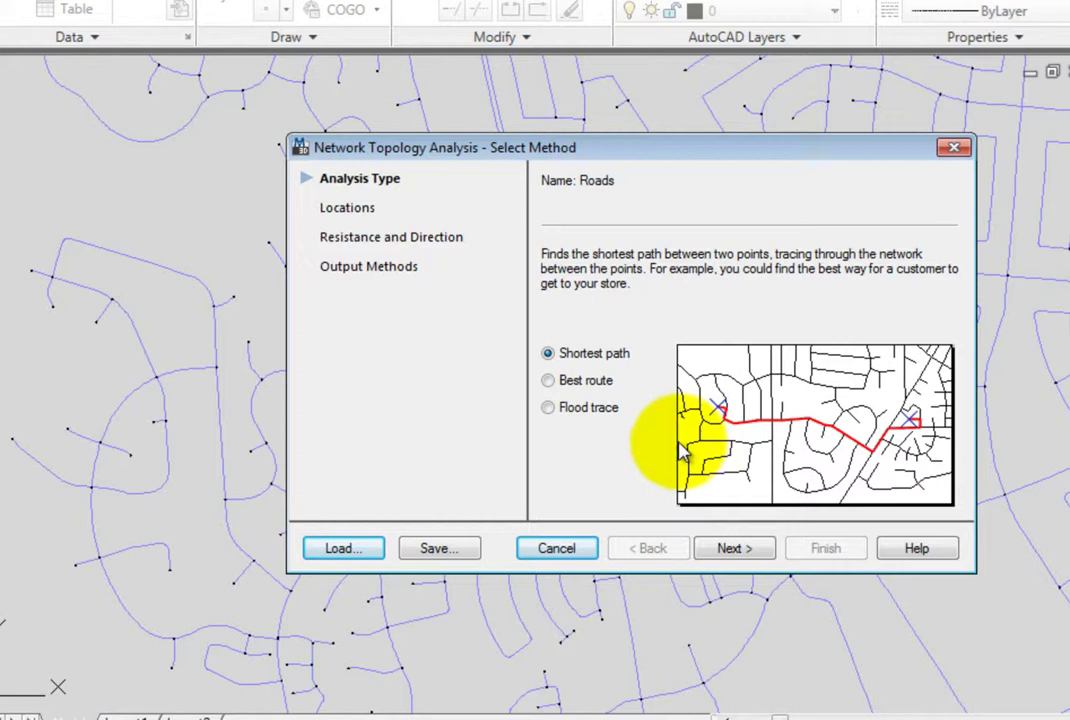
{"action": "left_click", "coordinate": [600, 385]}
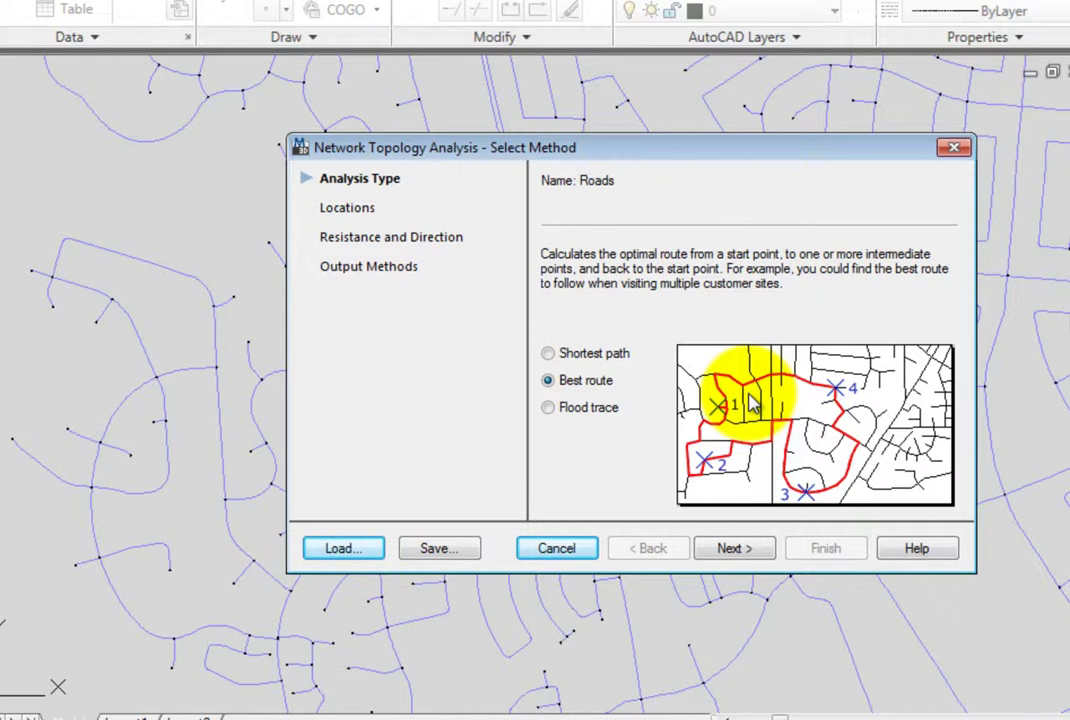
Step: Pick the route's start point at the lower-right road junction
{"action": "left_click", "coordinate": [730, 550]}
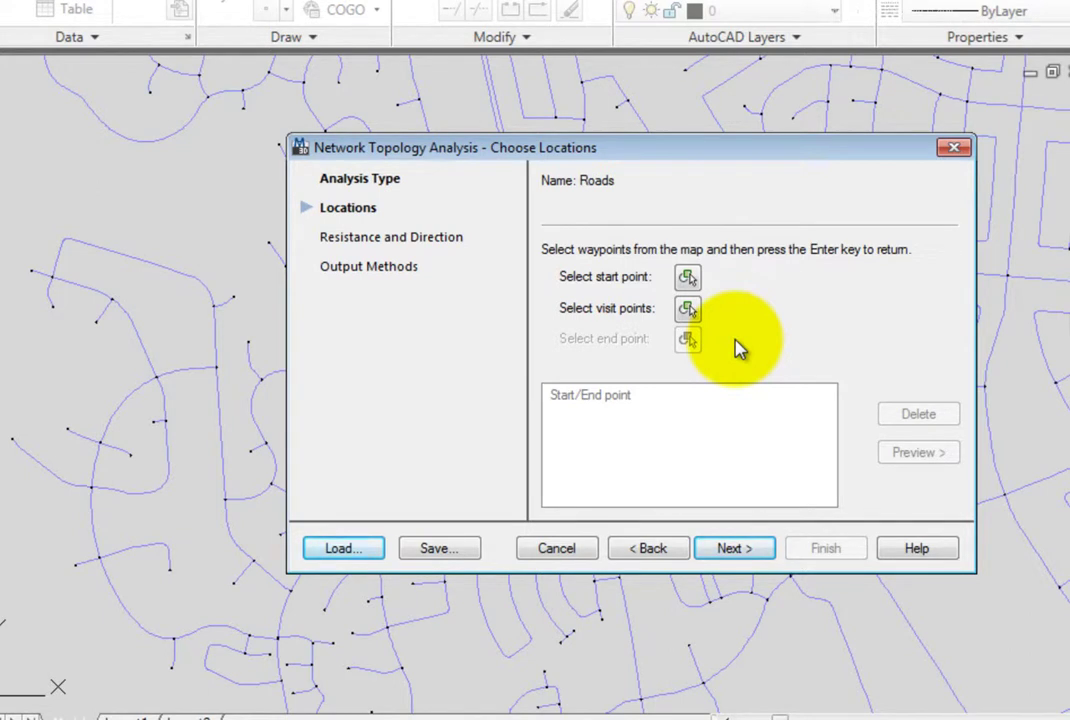
{"action": "left_click", "coordinate": [695, 282]}
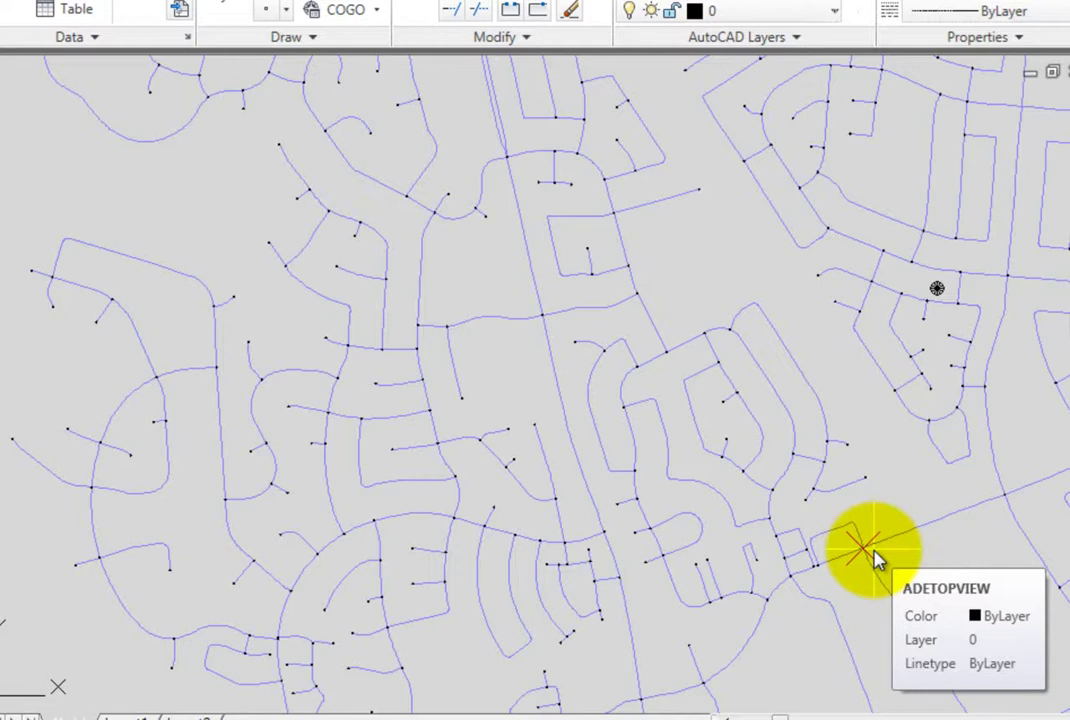
{"action": "left_click", "coordinate": [864, 550]}
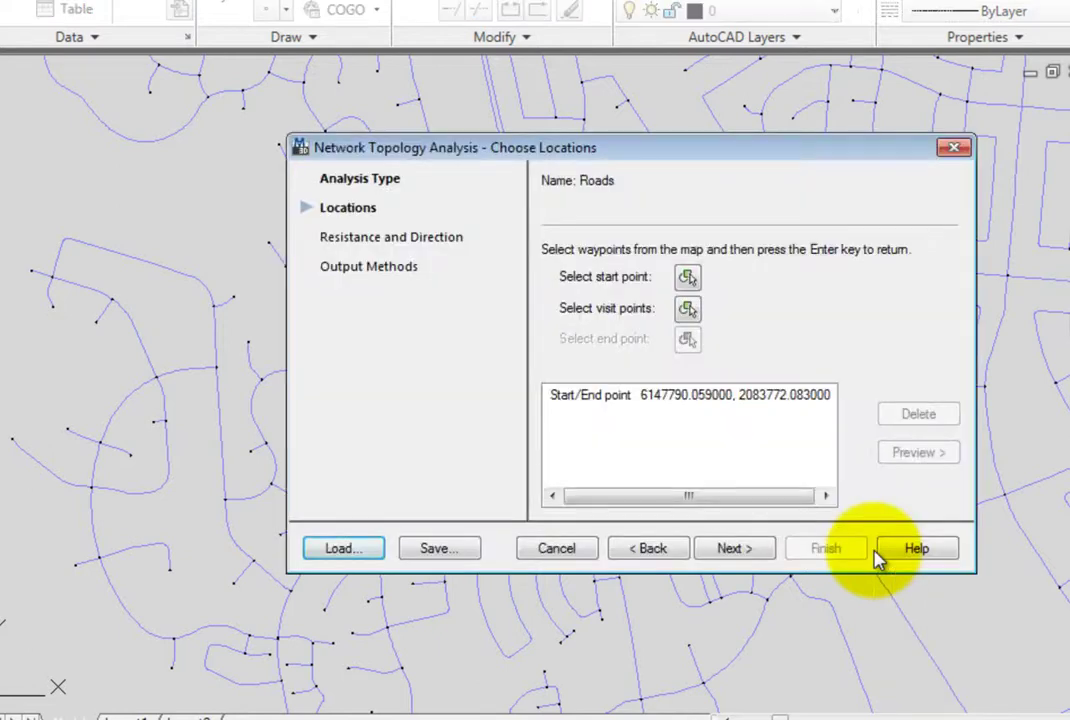
Step: Add visit points on the right-of-centre loop road, the upper-left streets, and the left edge
{"action": "left_click", "coordinate": [690, 310]}
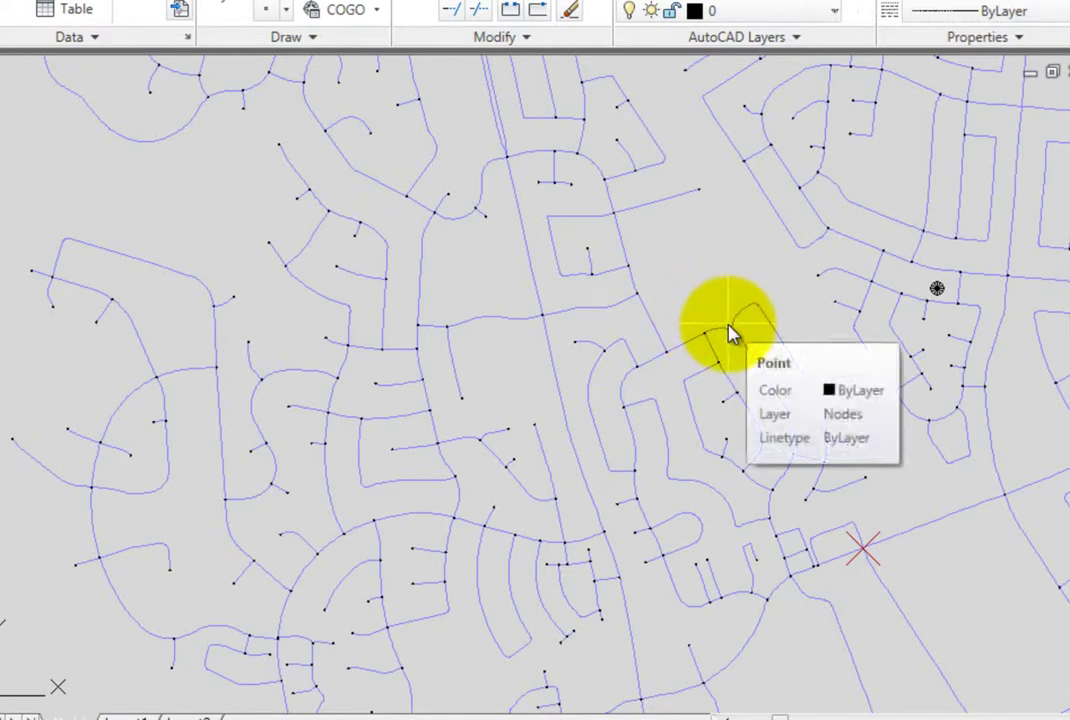
{"action": "left_click", "coordinate": [729, 326]}
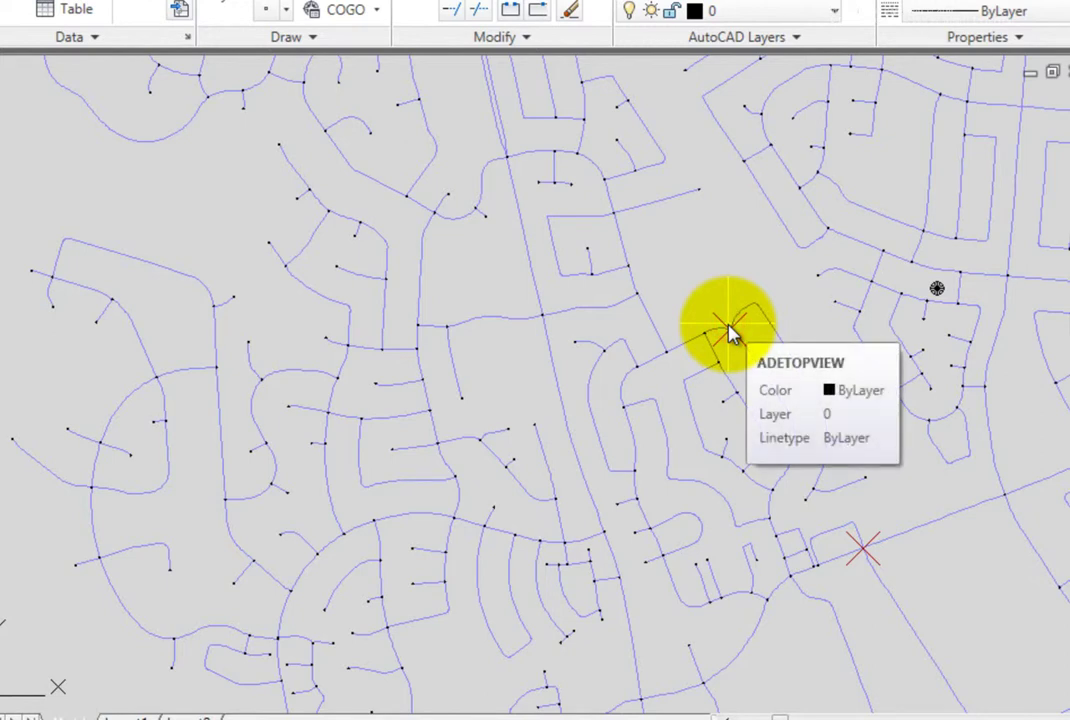
{"action": "key", "text": "Return"}
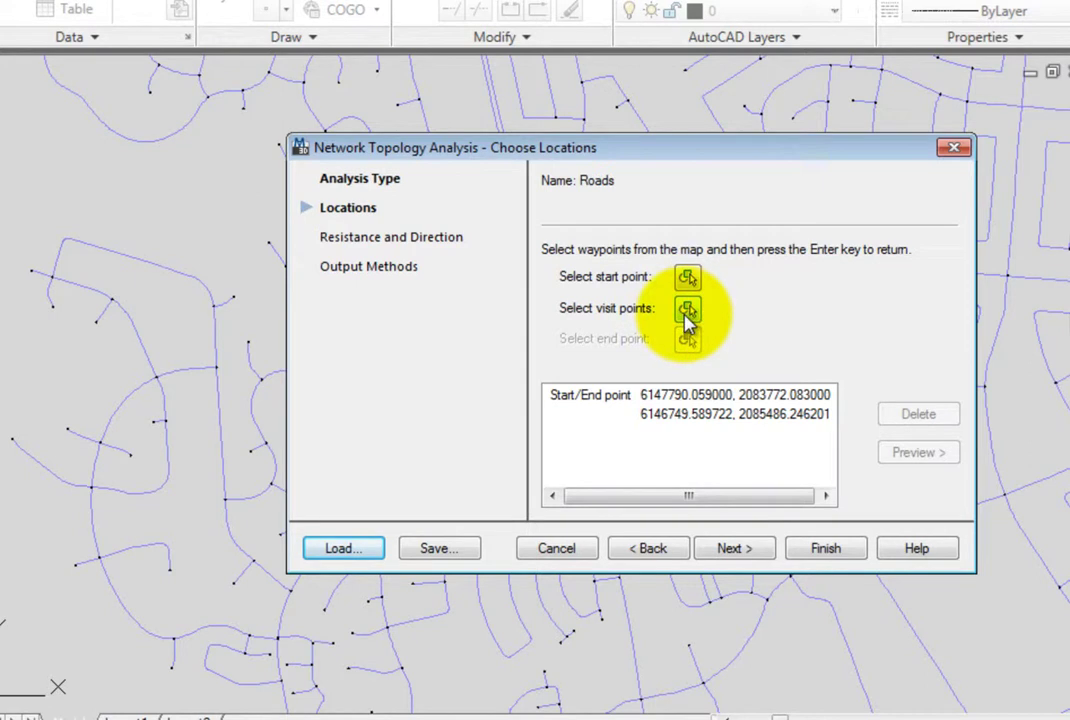
{"action": "left_click", "coordinate": [687, 310]}
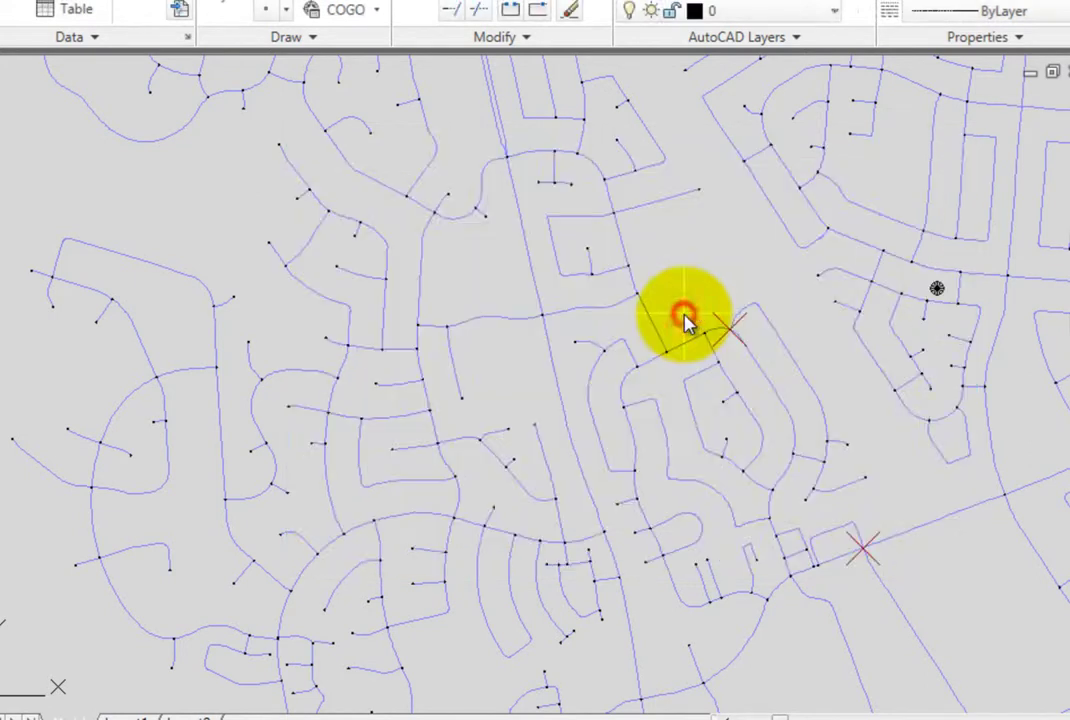
{"action": "left_click", "coordinate": [371, 135]}
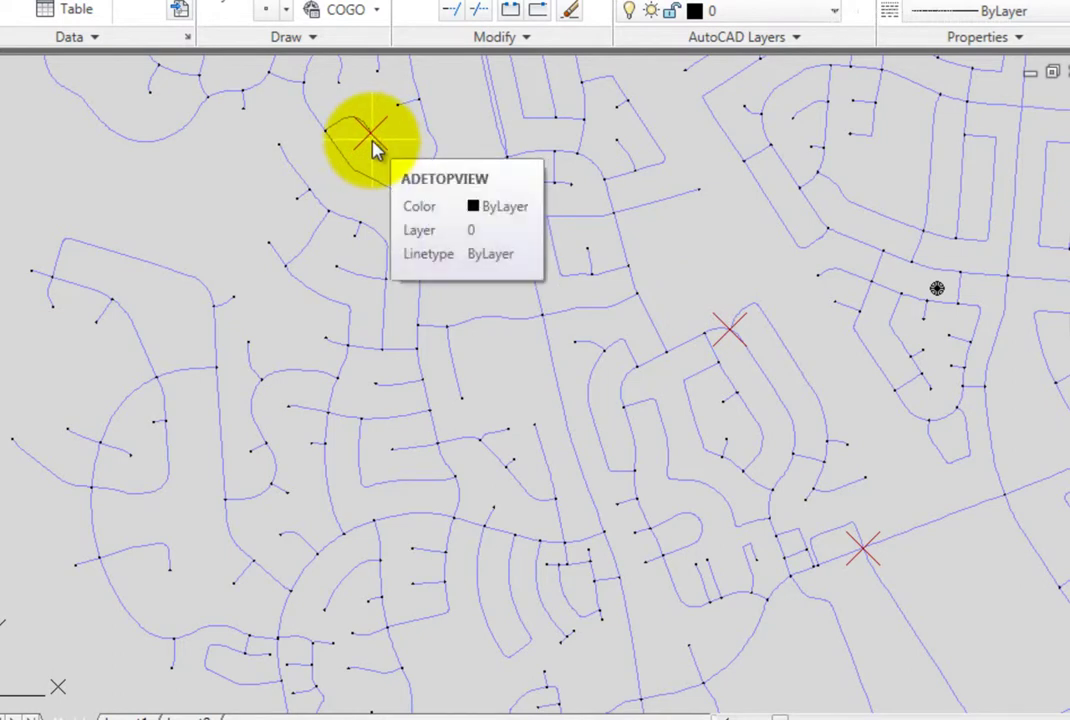
{"action": "key", "text": "Return"}
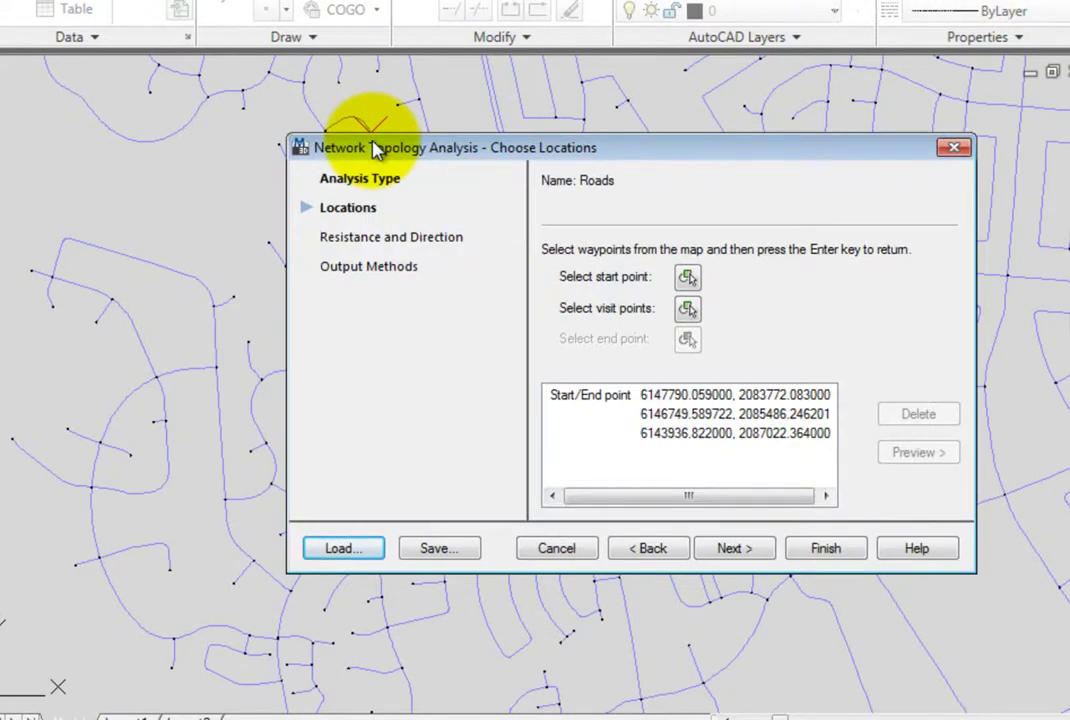
{"action": "left_click", "coordinate": [690, 310]}
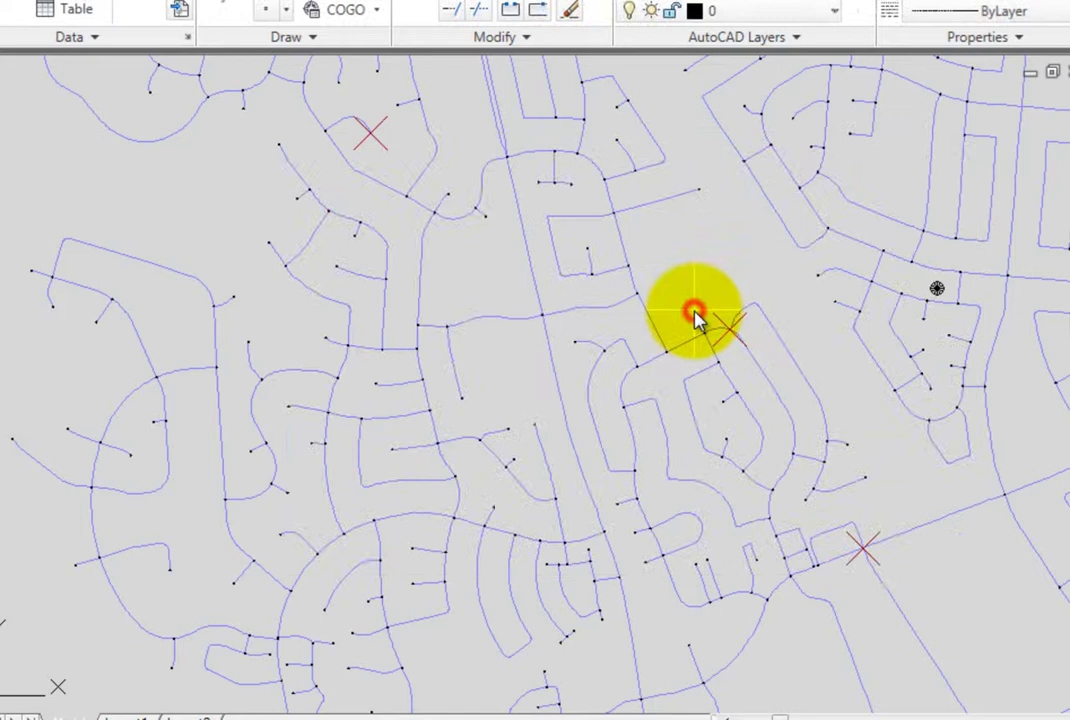
{"action": "left_click", "coordinate": [18, 441]}
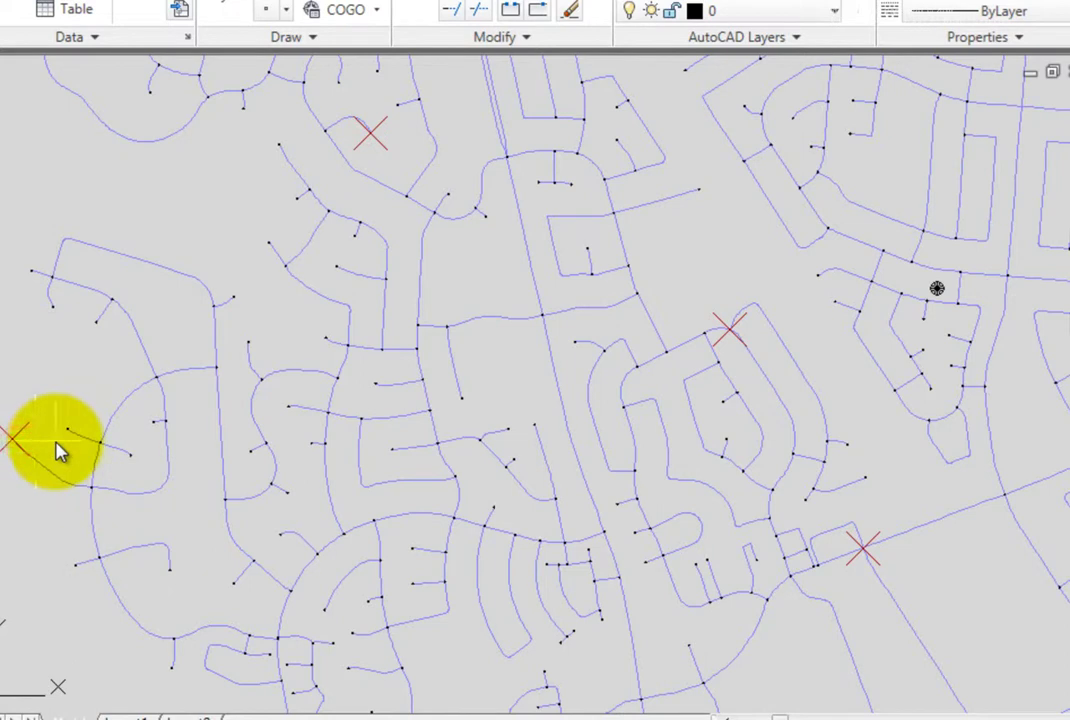
{"action": "key", "text": "Return"}
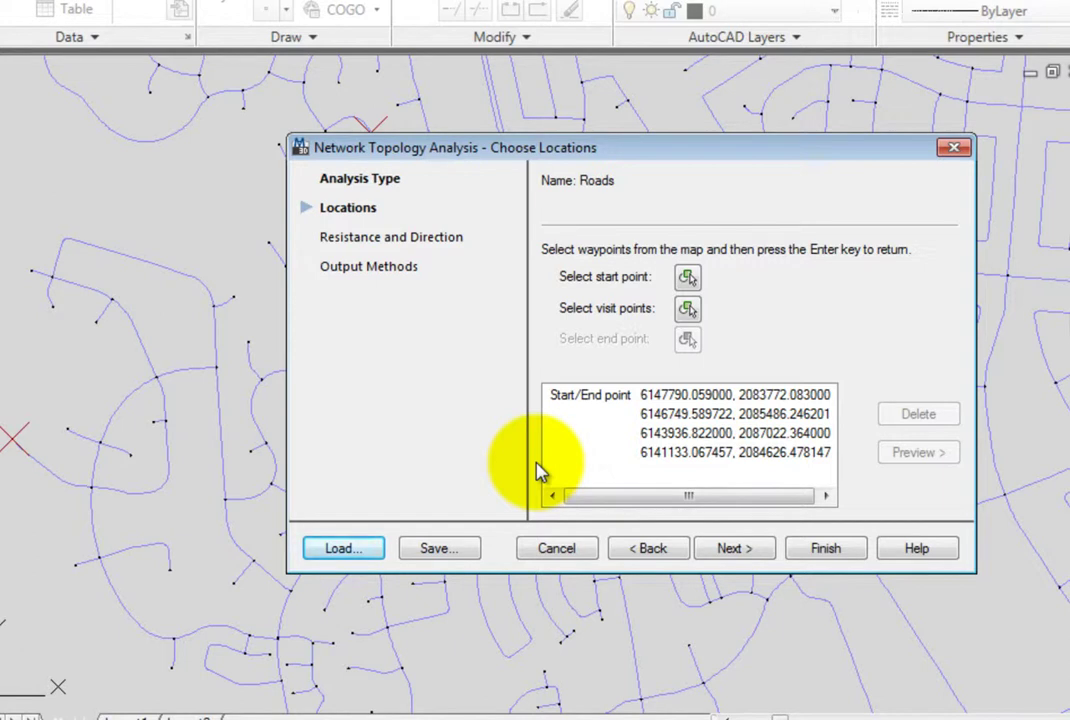
Step: Keep minimum resistance 0 and set maximum resistance to 100000
{"action": "left_click", "coordinate": [731, 552]}
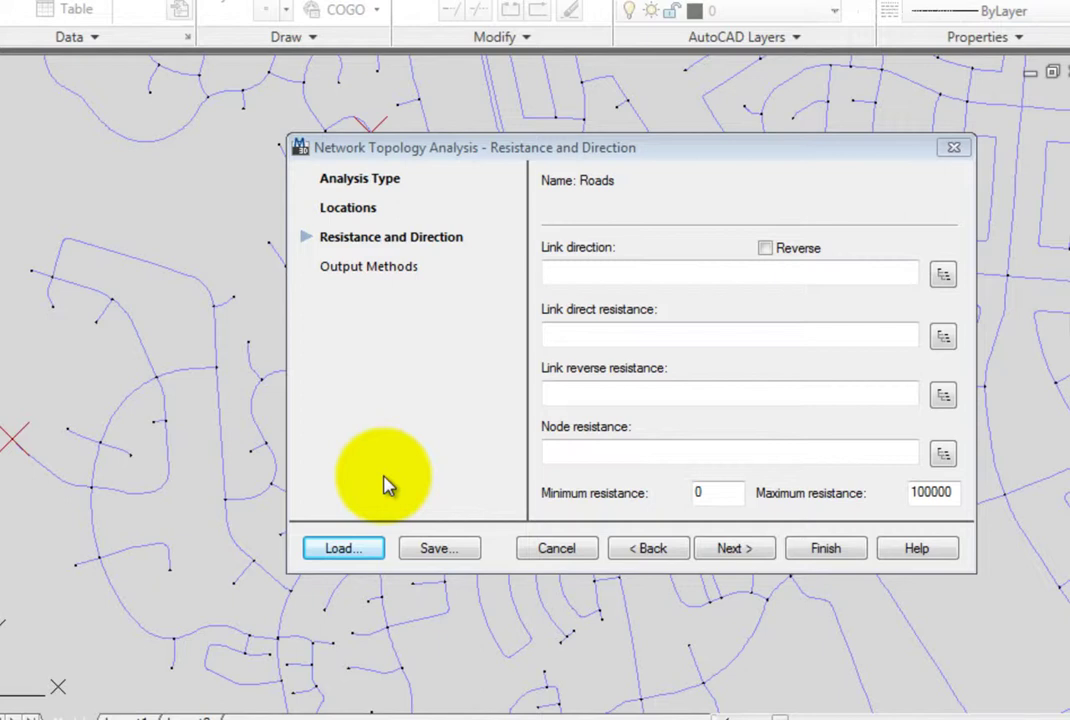
{"action": "left_click", "coordinate": [917, 494]}
{"action": "left_click_drag", "start_coordinate": [917, 494], "coordinate": [883, 494]}
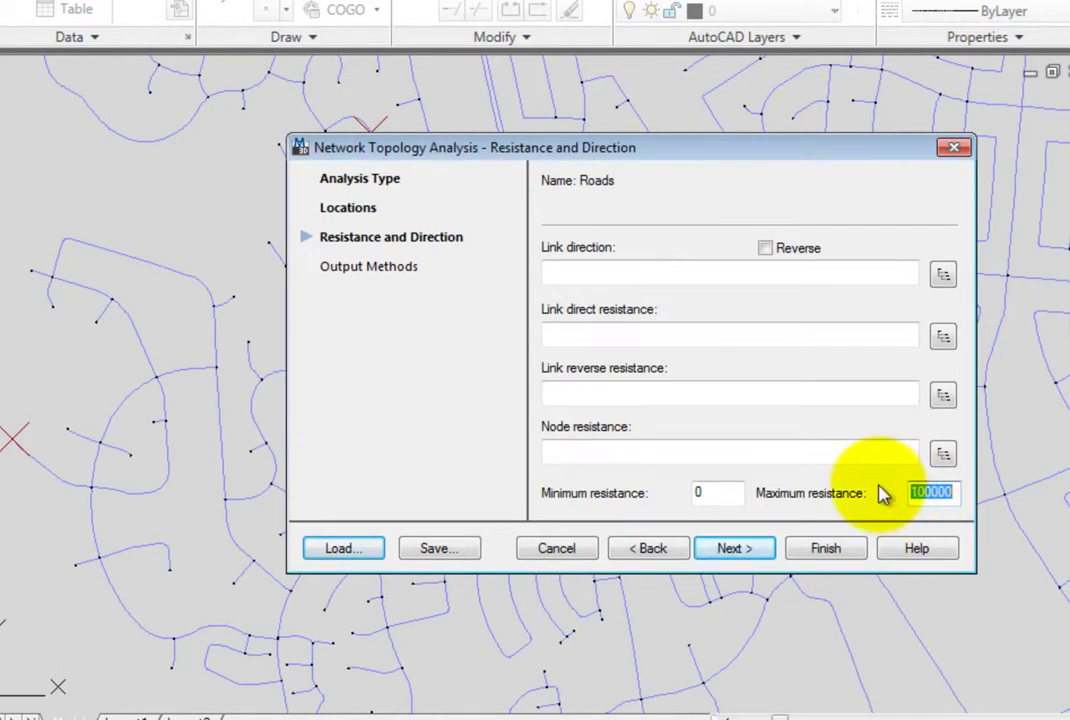
{"action": "type", "text": "100000"}
Step: Keep Highlight with Red output and finish, reporting total cost 26466.100175
{"action": "left_click", "coordinate": [762, 558]}
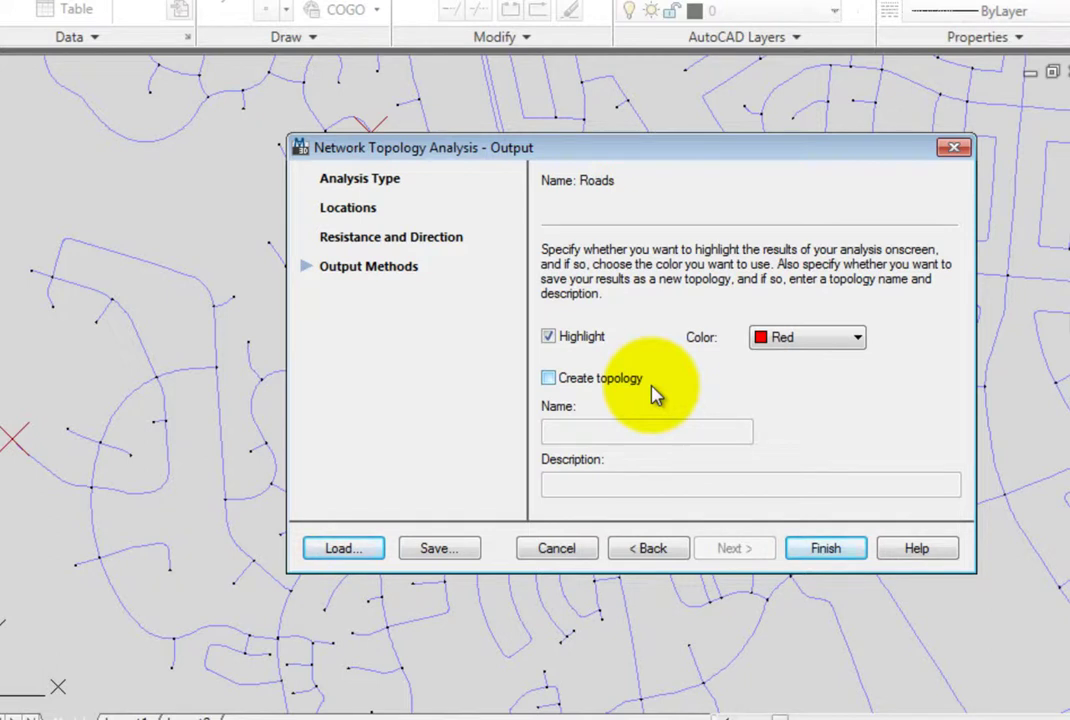
{"action": "left_click", "coordinate": [822, 550]}
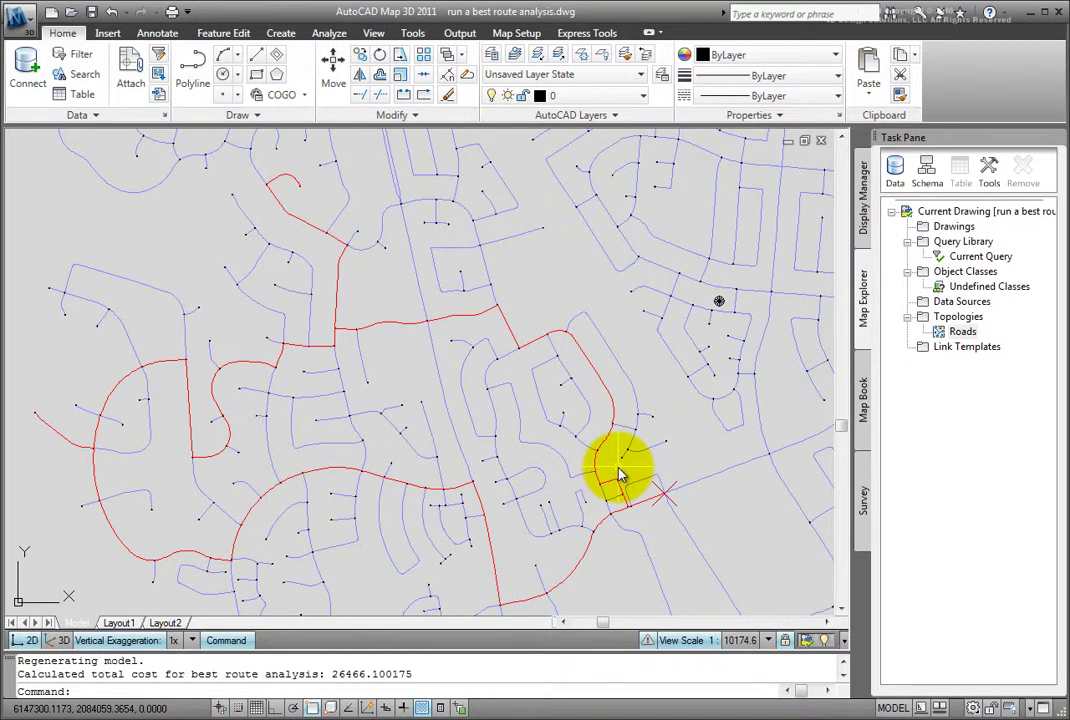
{"action": "left_click", "coordinate": [655, 496]}
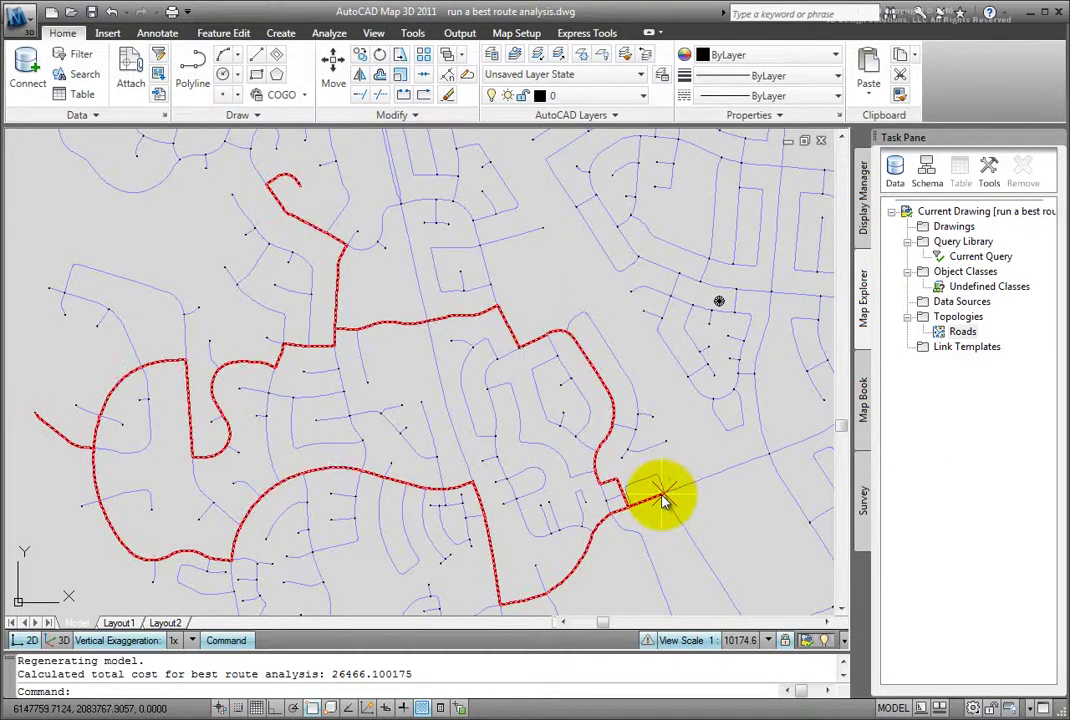
{"action": "key", "text": "Escape"}
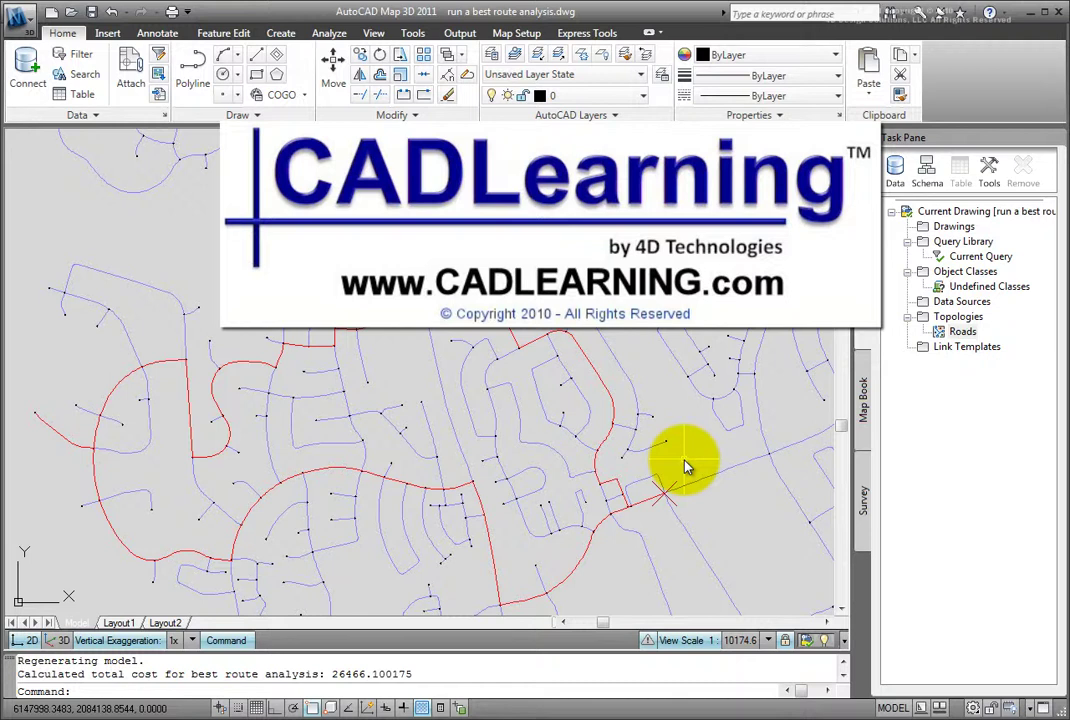
Step: Run REDRAW with the R alias to remove the red route highlight
{"action": "type", "text": "r"}
{"action": "key", "text": "Return"}
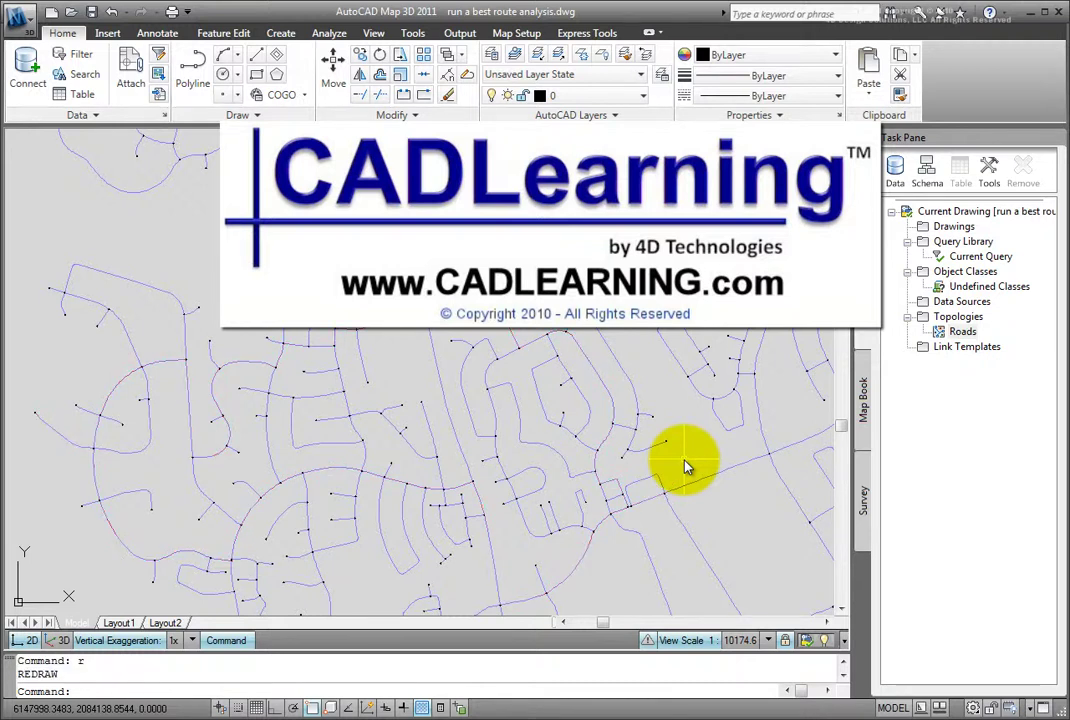